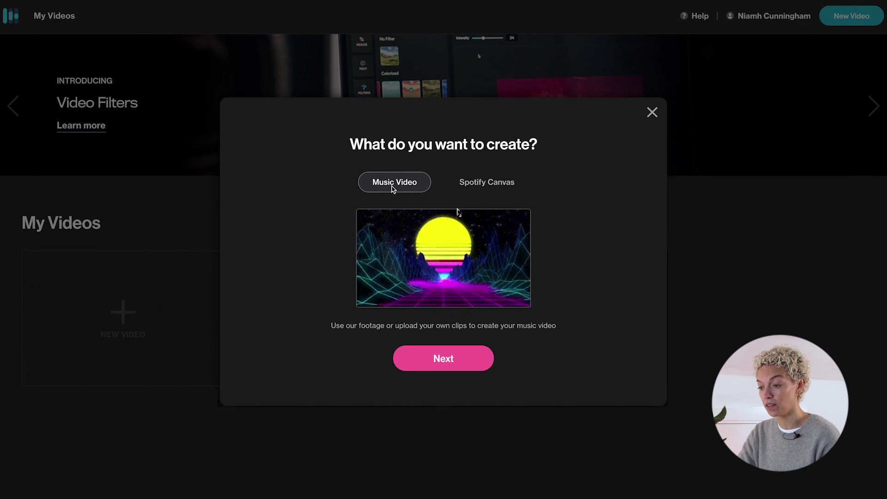
Create a new Spotify Canvas titled 'Ooyy - In The Name of Love' and enter its editor.
left_click(502, 184)
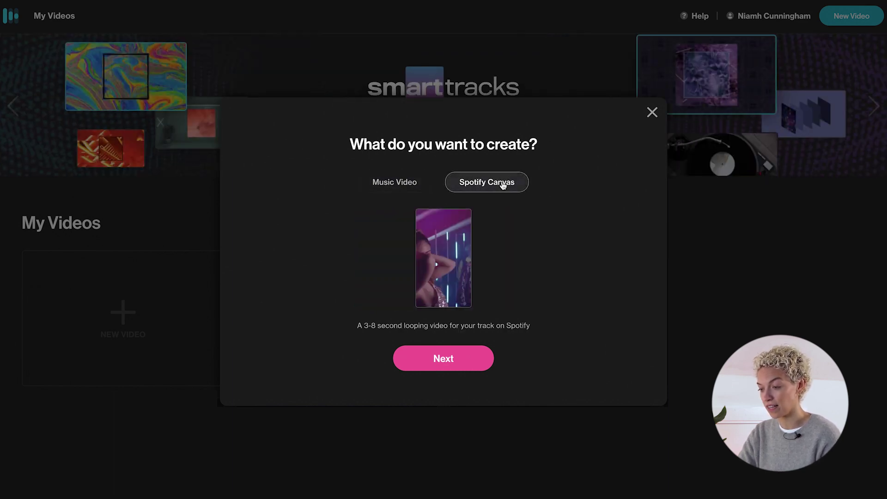
left_click(449, 358)
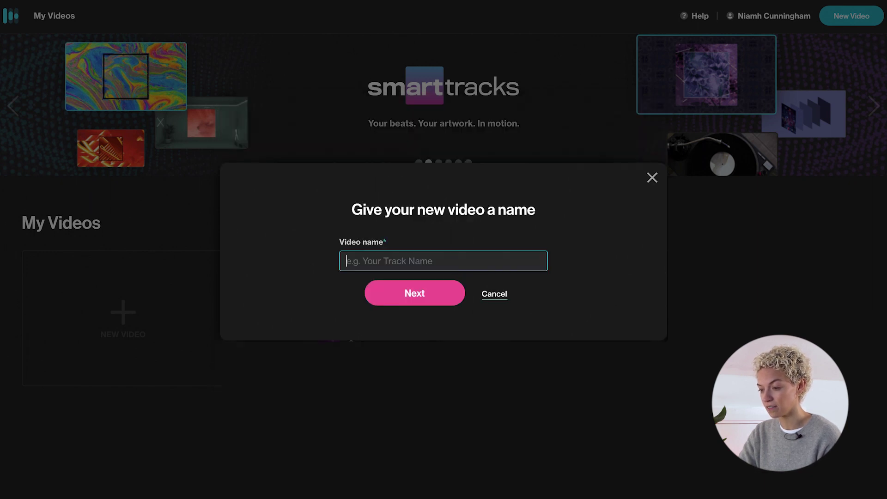
type("Ooyy - In")
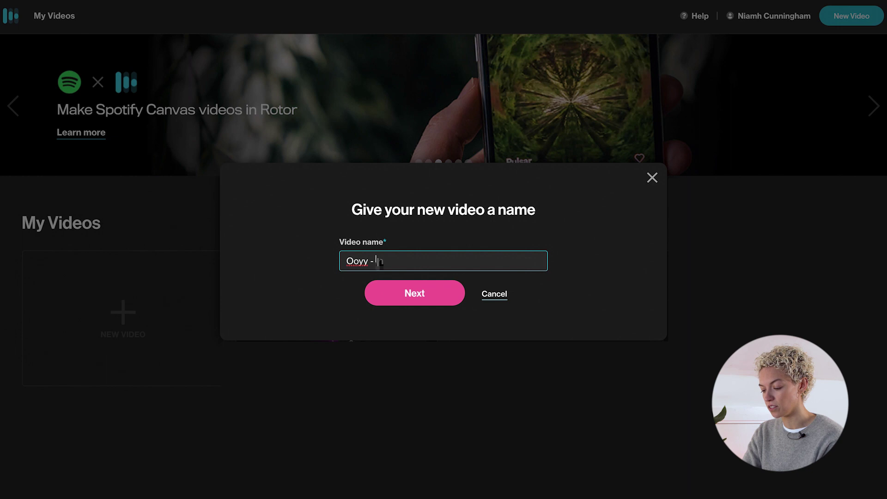
type(" The Wa")
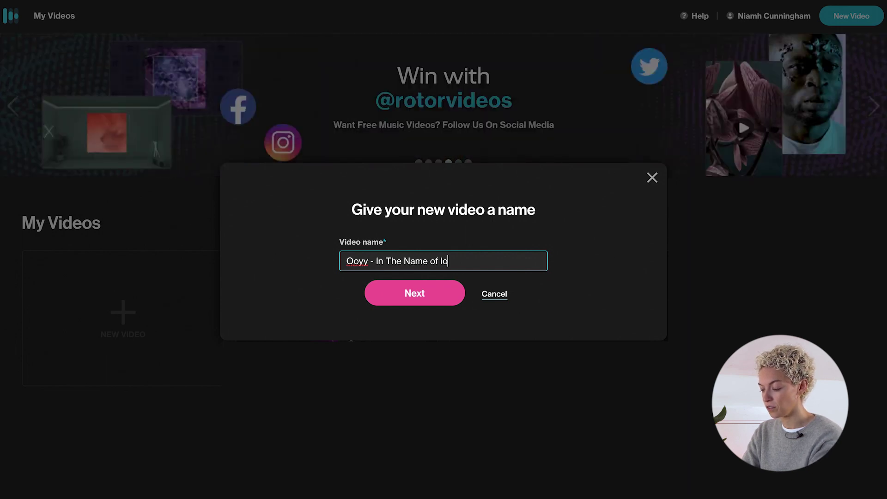
key("BackSpace")
key("BackSpace")
type("Love")
left_click(428, 298)
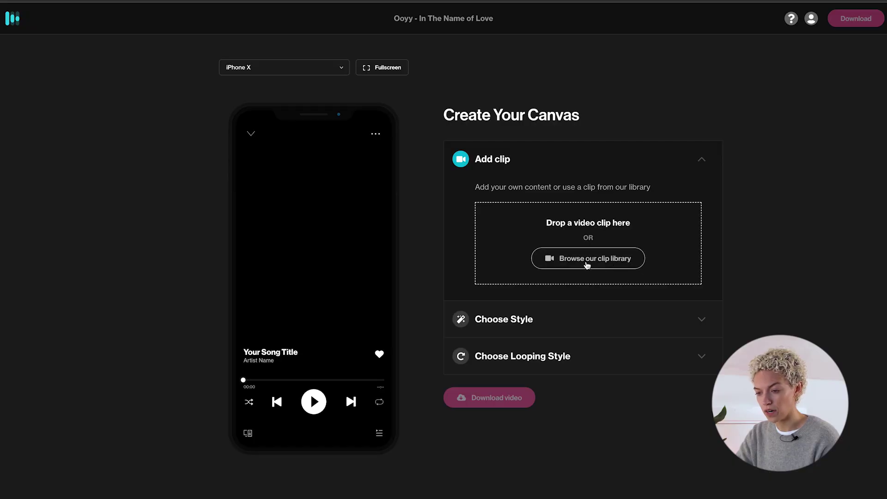
Add the neon triangle clip from the clip library's Visuals collection to the canvas.
left_click(587, 265)
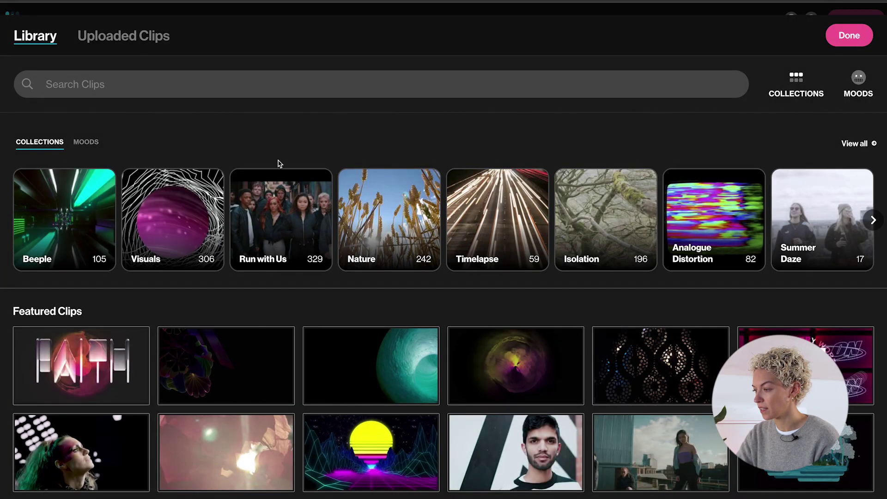
scroll(279, 164, "down", 1)
left_click(796, 78)
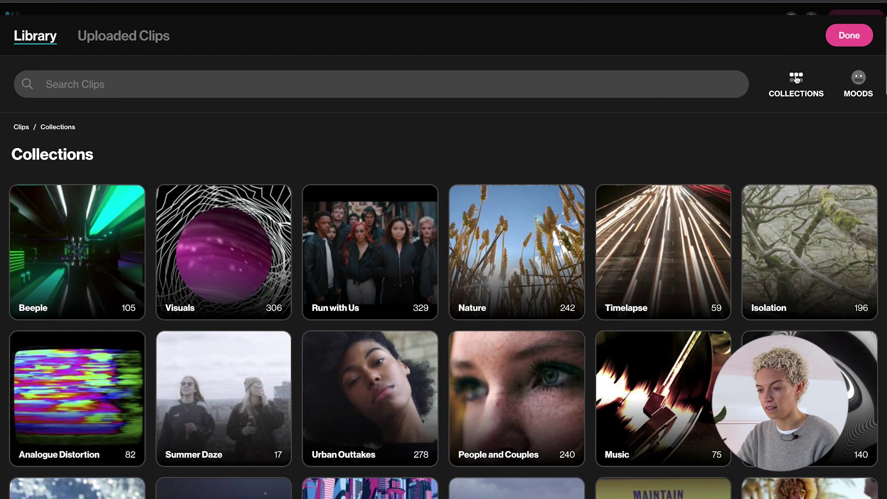
left_click(251, 222)
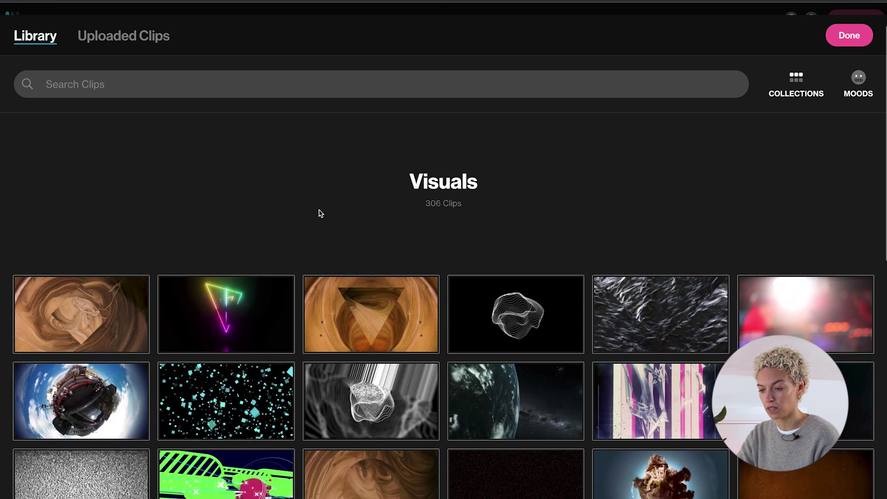
scroll(319, 213, "down", 2)
mouse_move(226, 228)
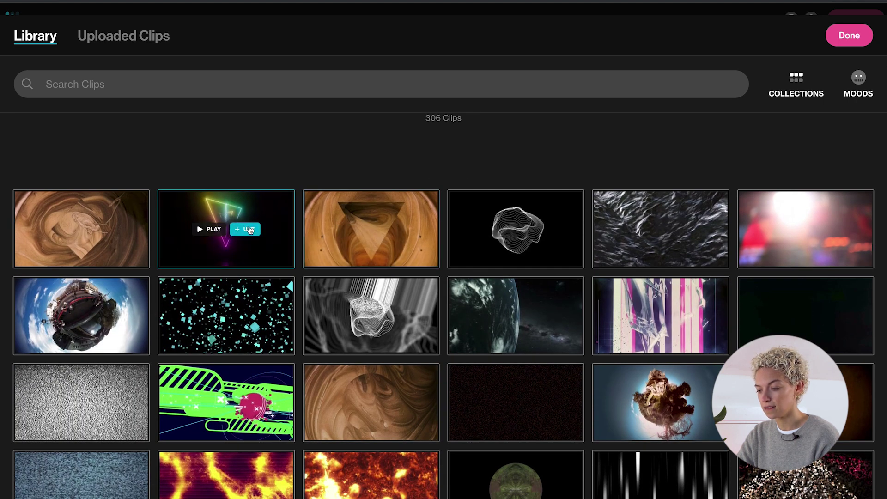
left_click(250, 231)
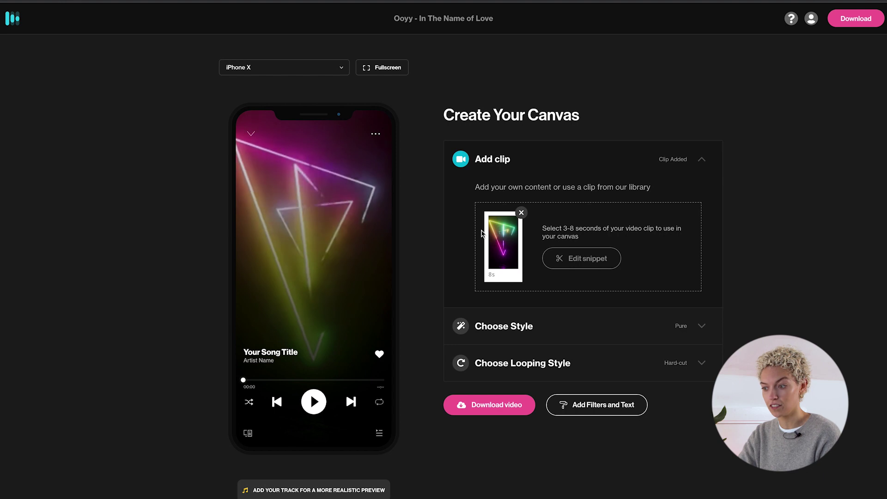
Open the Select Snippet editor for the neon triangle clip.
scroll(481, 240, "down", 1)
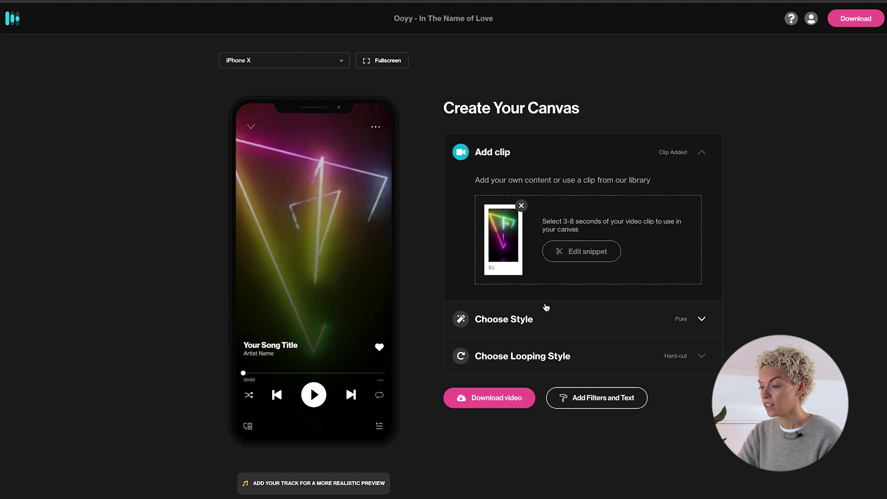
left_click(580, 253)
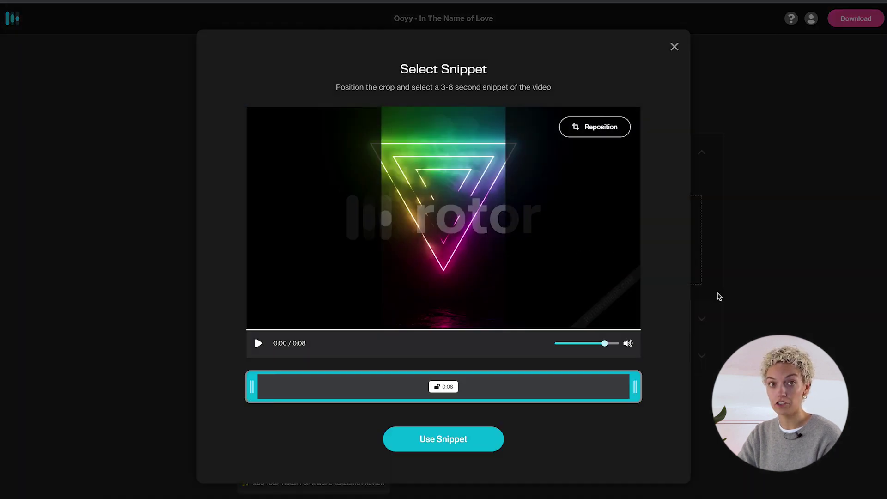
Shift the clip's crop slightly right, keep the full 8-second snippet, and close the editor.
mouse_move(633, 387)
left_mouse_down()
mouse_move(529, 395)
mouse_move(671, 386)
left_mouse_up()
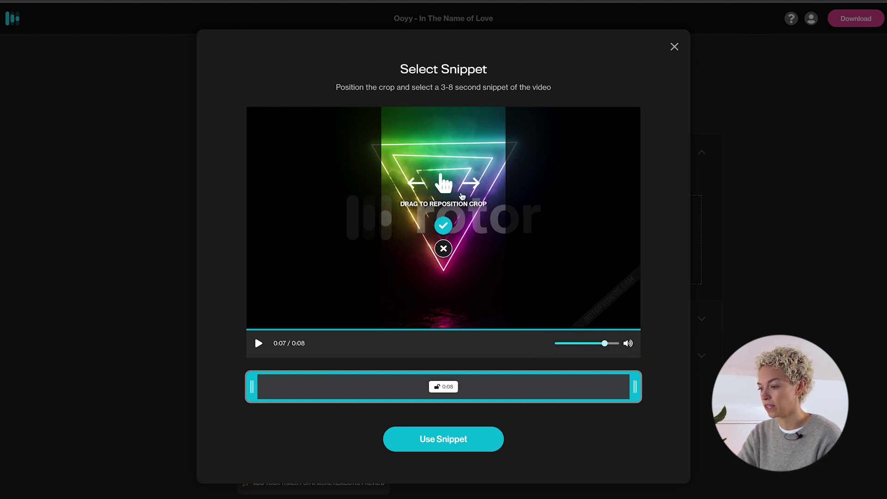
left_click_drag(467, 177, 478, 176)
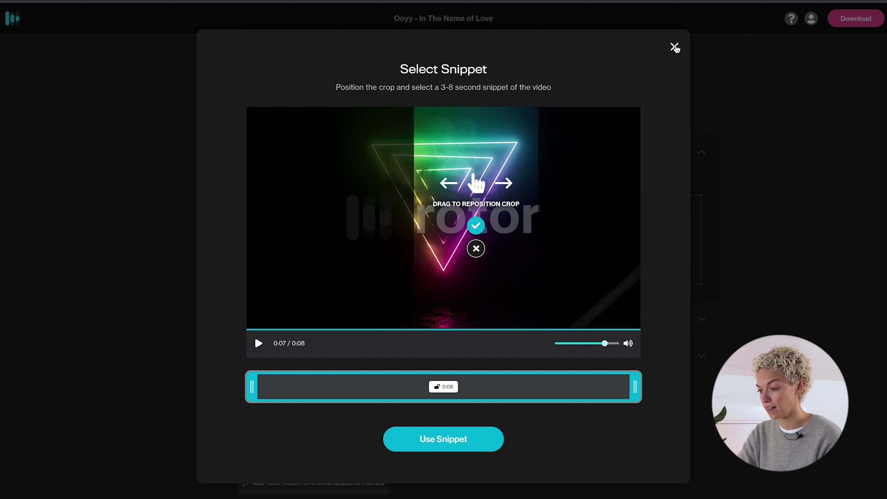
left_click(675, 48)
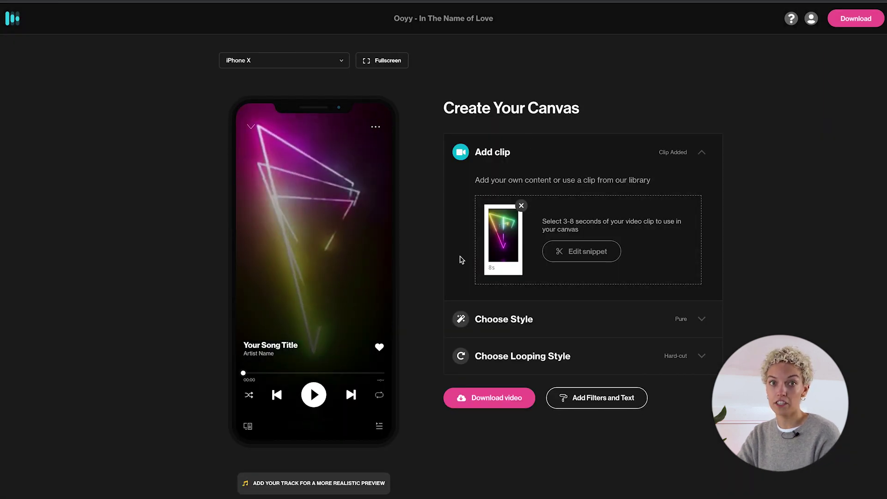
Preview the VHS Vision and Glitch styles on the clip, then return to Pure.
left_click(523, 315)
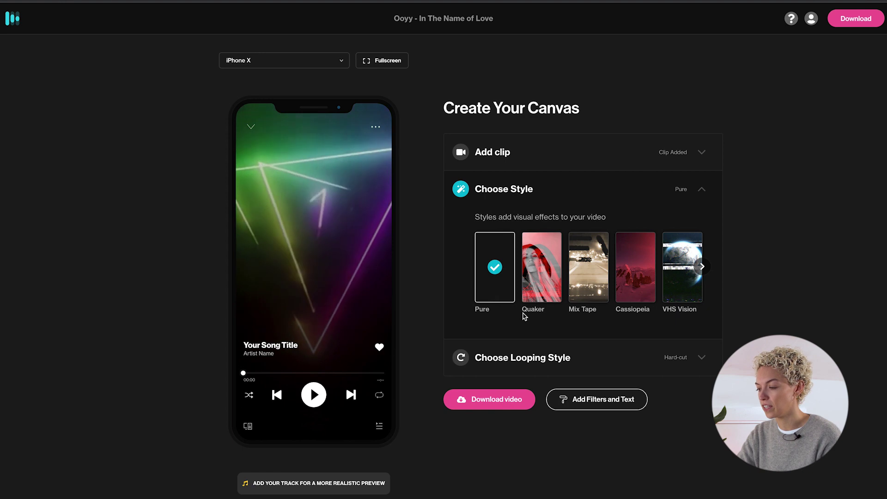
left_click(703, 267)
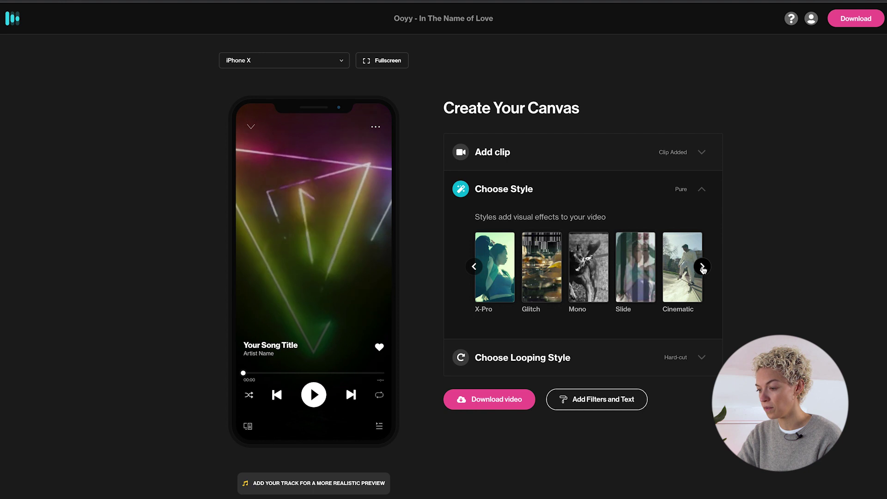
left_click(702, 267)
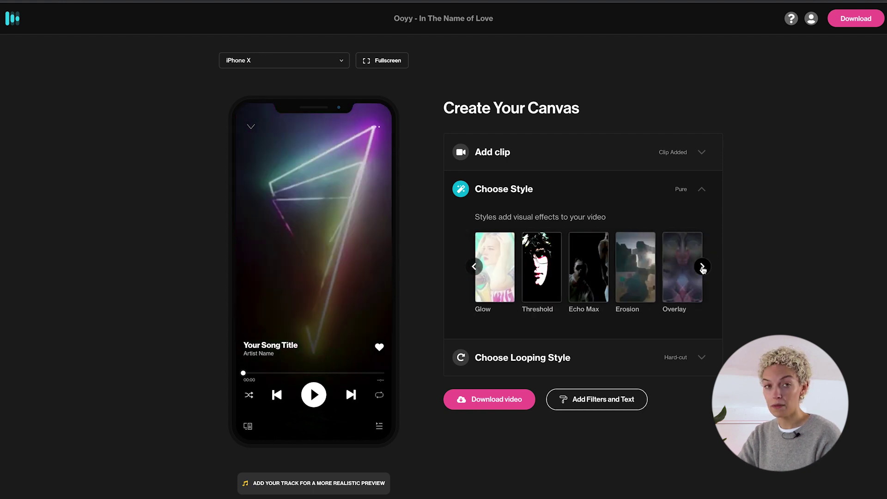
left_click(473, 267)
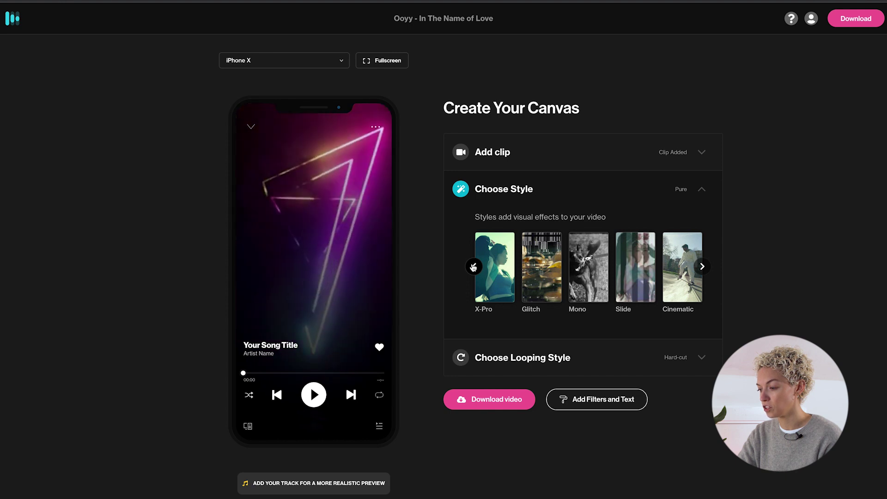
left_click(473, 266)
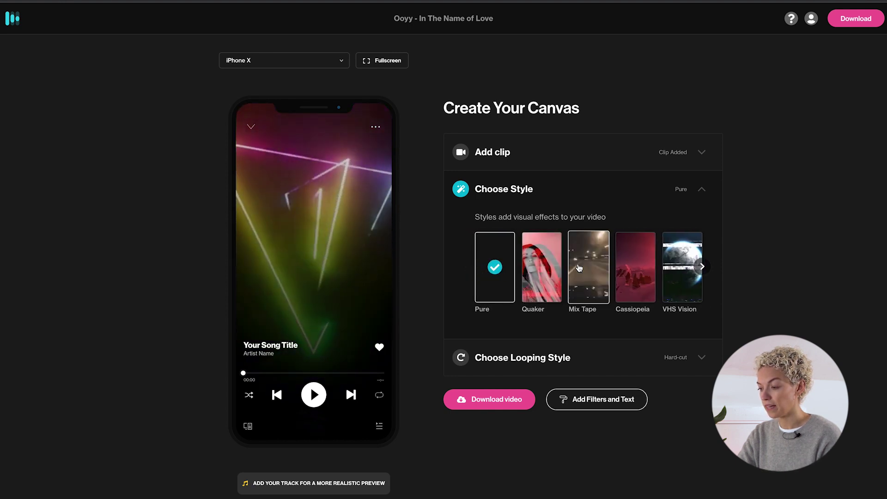
left_click(672, 265)
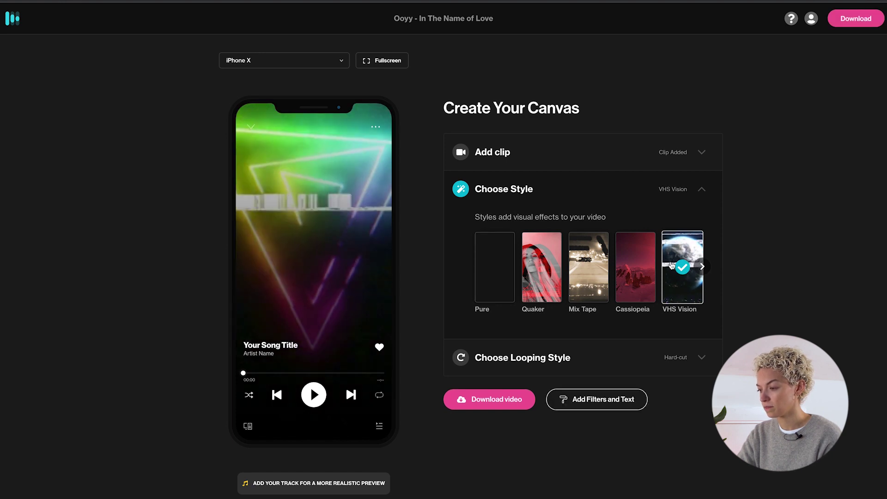
left_click(702, 266)
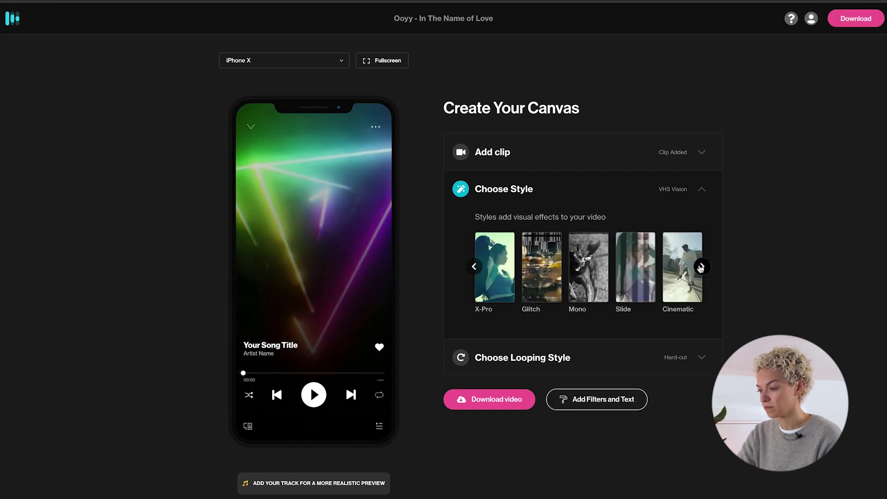
left_click(542, 265)
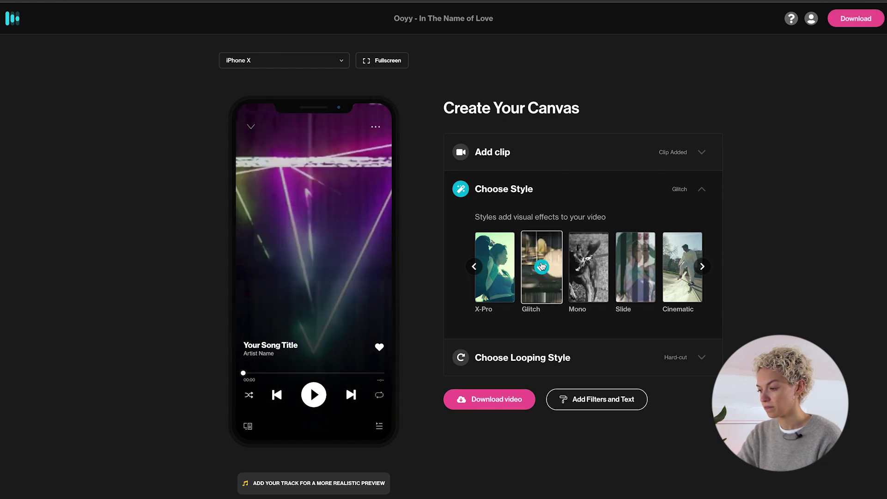
left_click(475, 266)
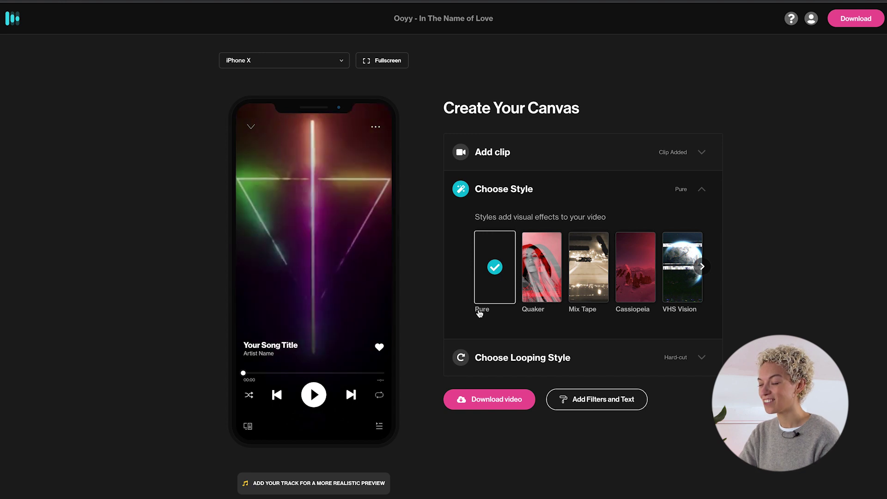
Compare Boomerang and Fade repeat looping, then settle on the Hard-cut loop.
left_click(506, 357)
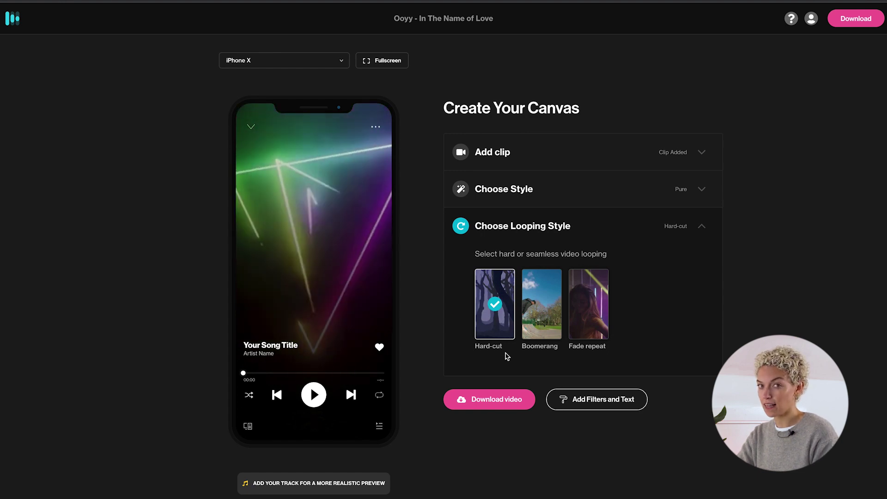
left_click(534, 307)
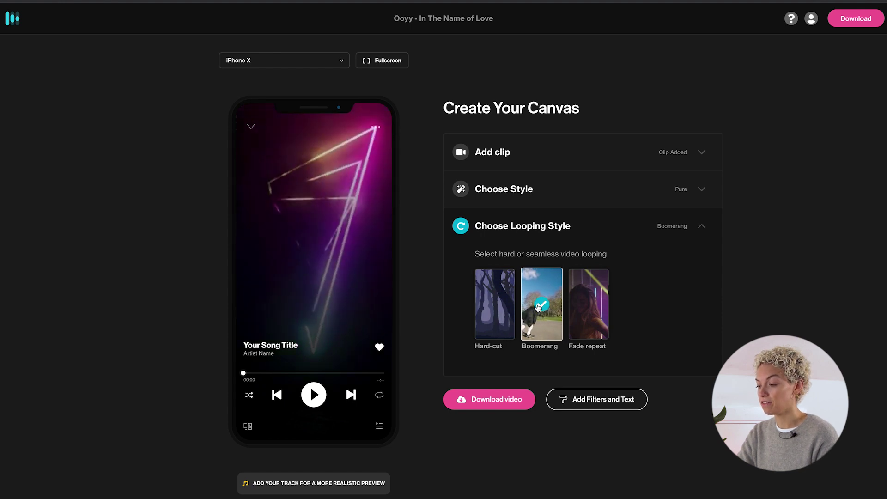
left_click(588, 302)
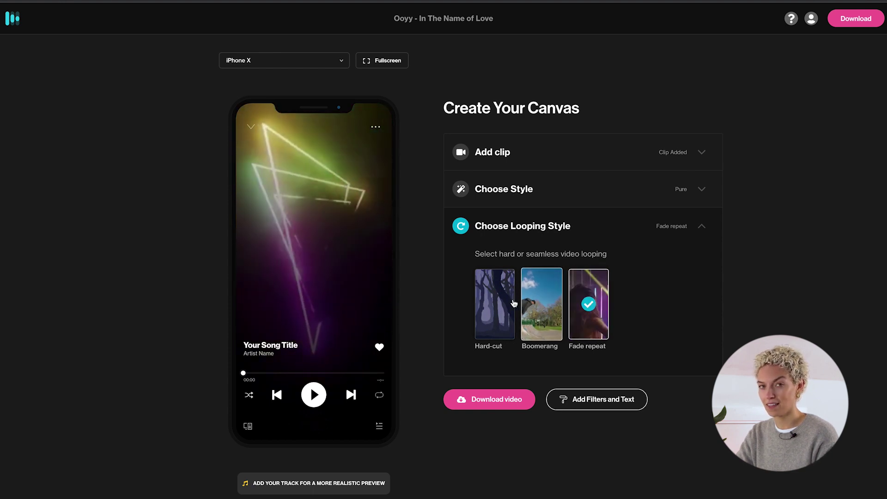
left_click(500, 303)
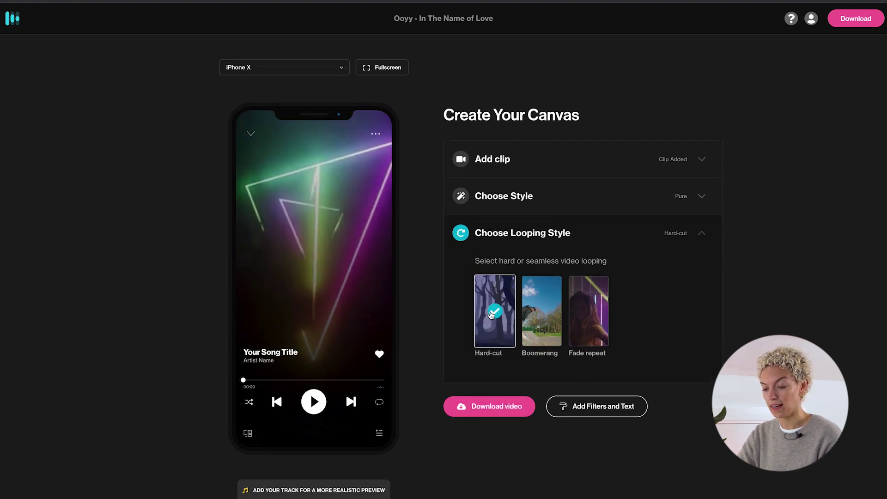
Attach 'In the Name of Love (Ooyy Remix) - Ooyy.mp3' as the preview soundtrack.
left_click(344, 491)
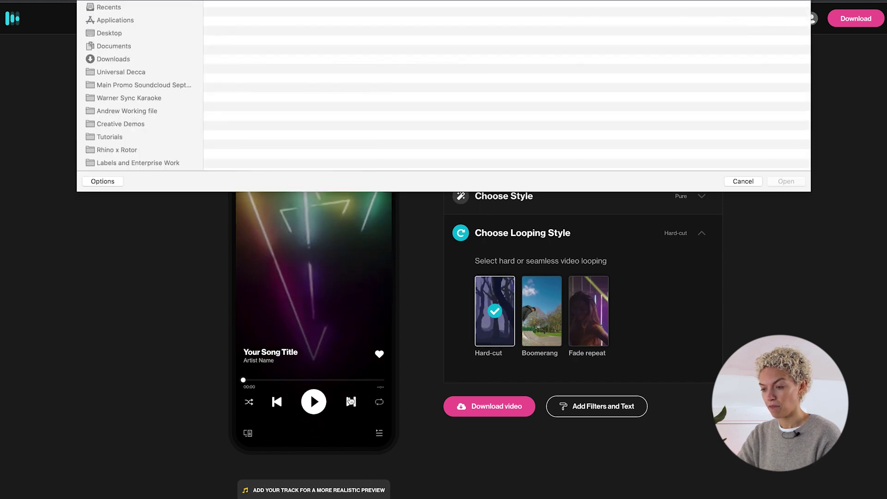
left_click(259, 41)
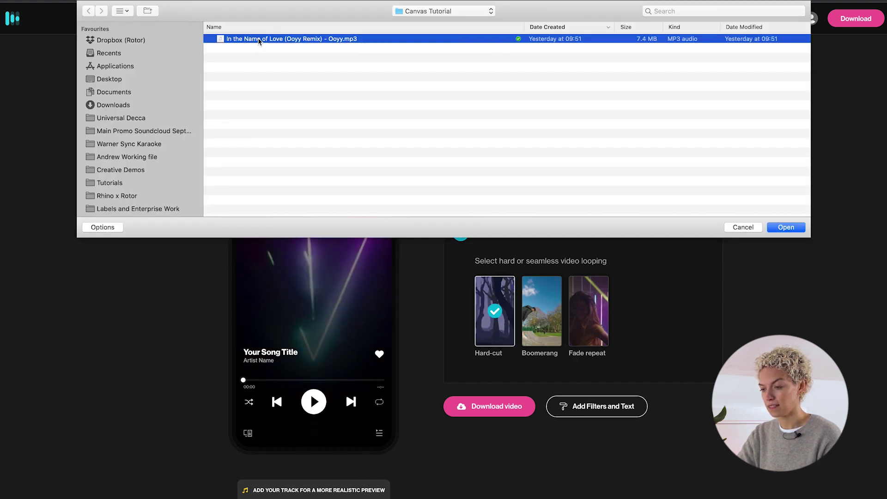
left_click(791, 227)
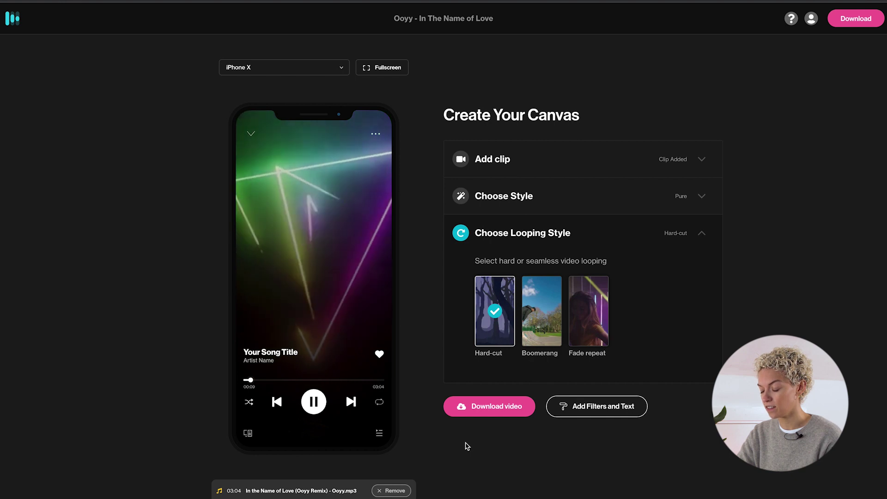
left_click(601, 406)
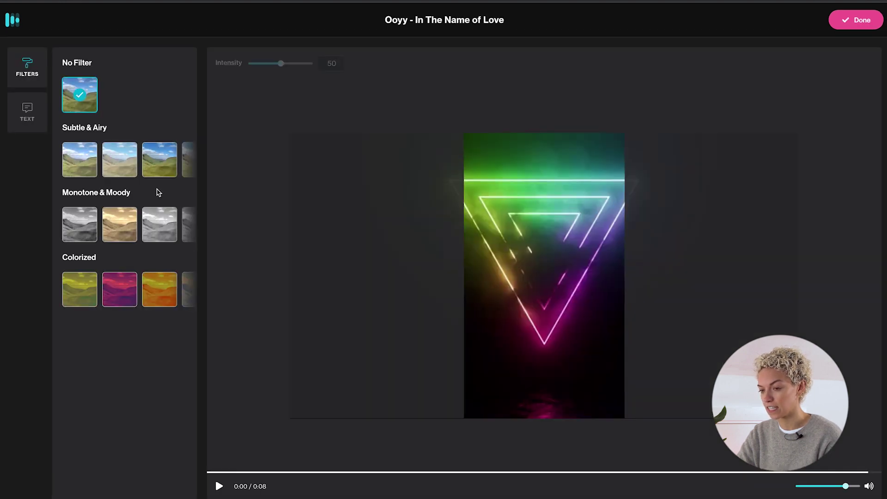
scroll(120, 223, "right", 2)
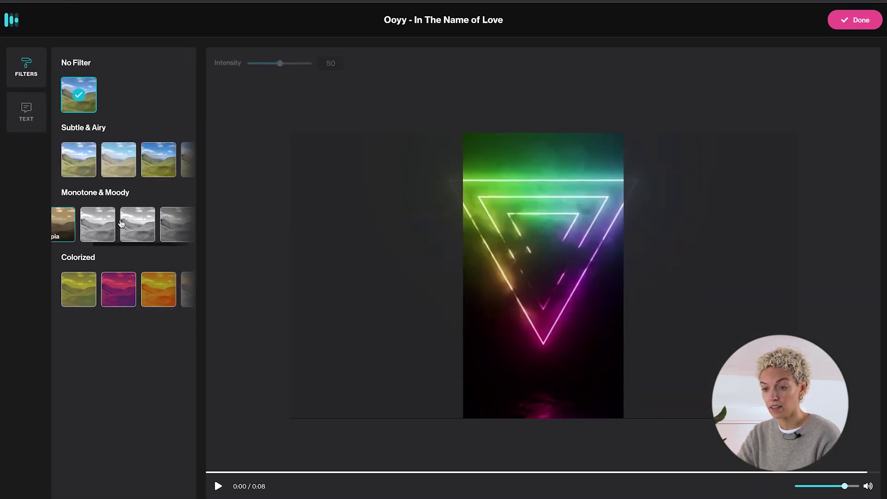
left_click(151, 280)
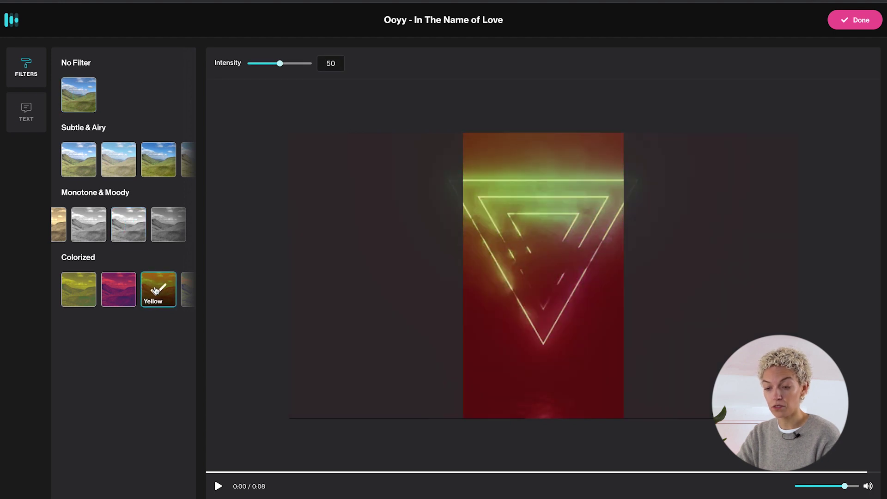
left_click(79, 111)
left_click(25, 113)
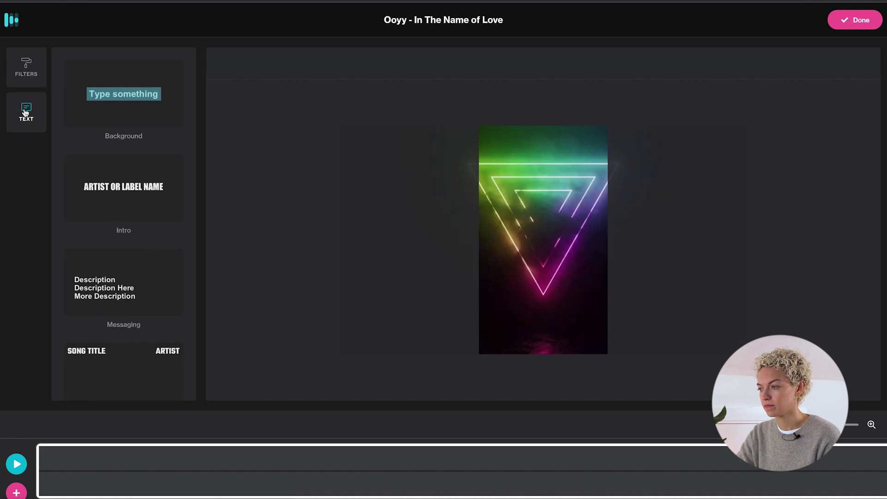
left_click(125, 187)
left_click(854, 22)
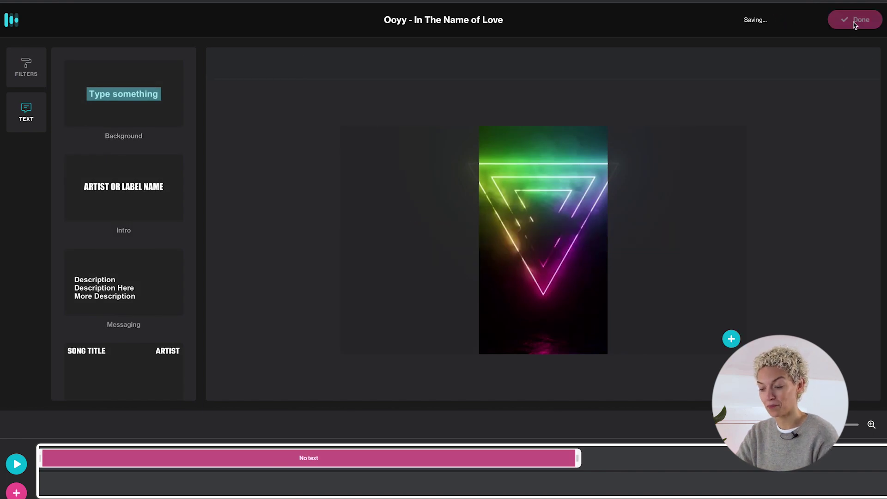